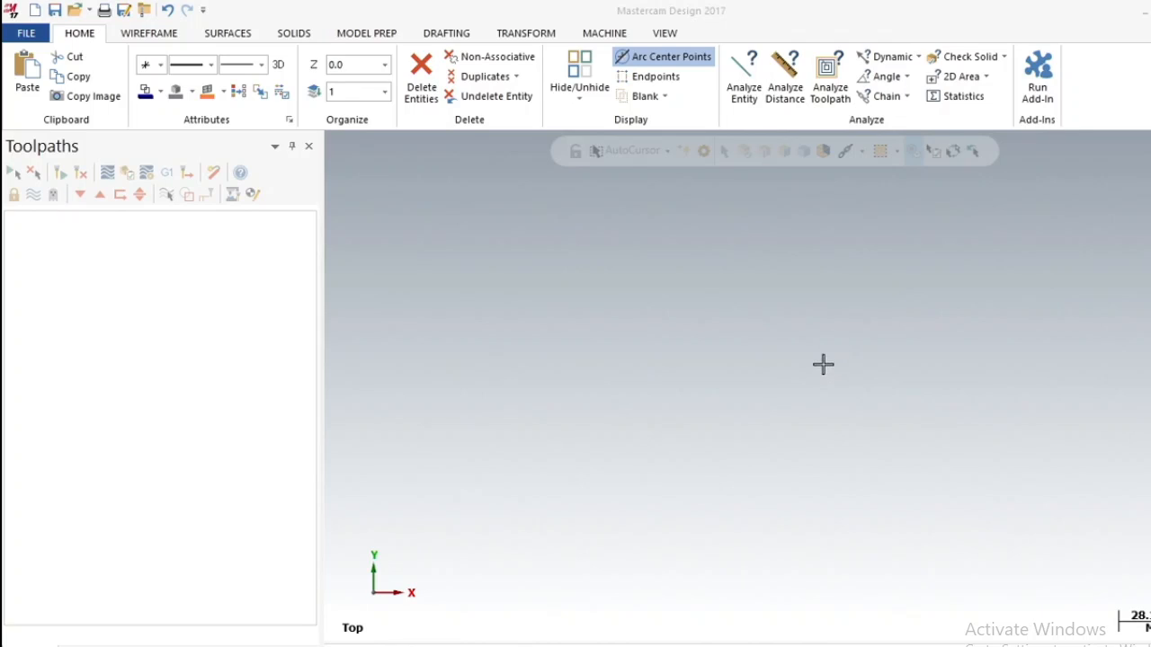
Draw a center-point circle with a radius of about 51.7 in the middle of the graphics area
click(153, 34)
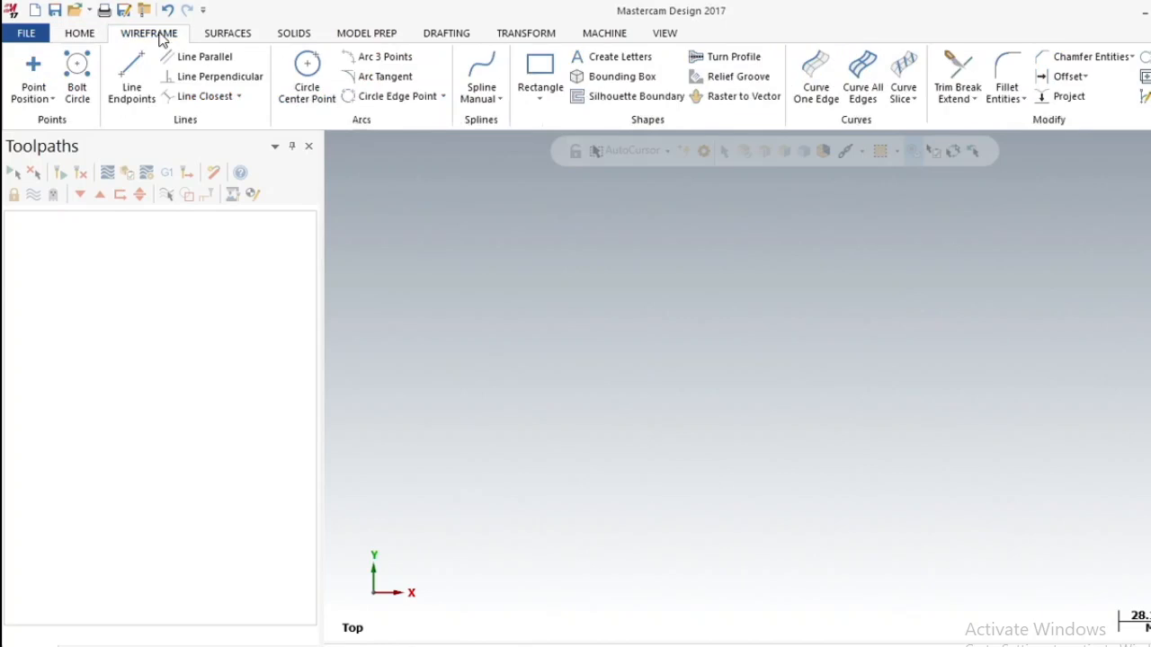
click(307, 70)
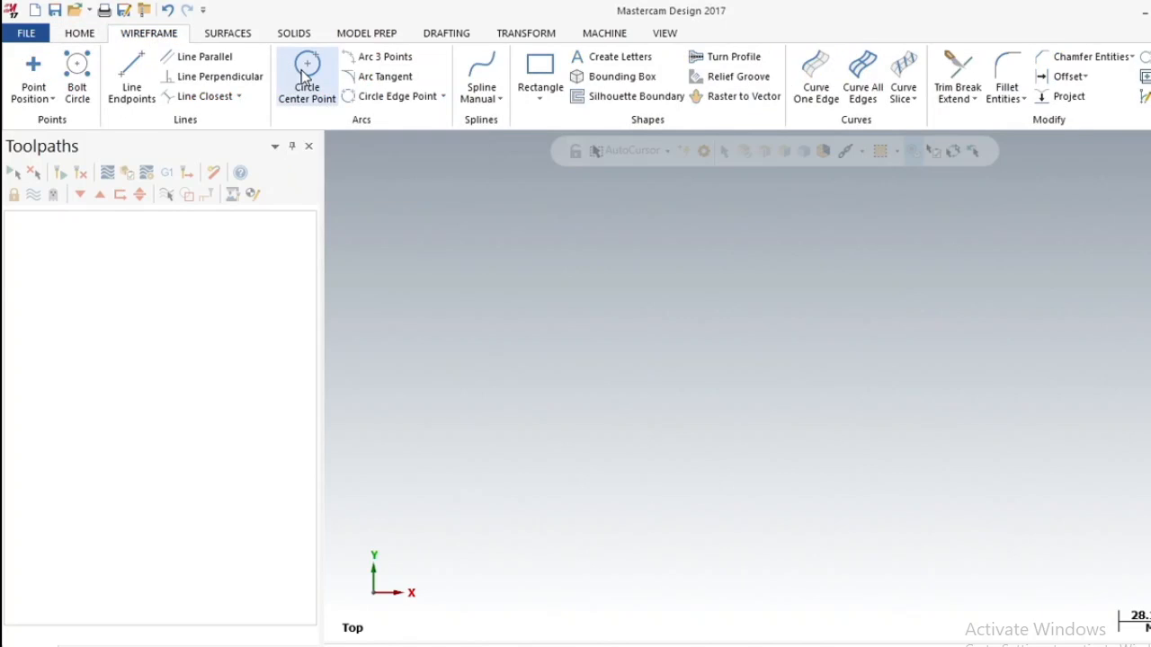
click(757, 378)
click(856, 503)
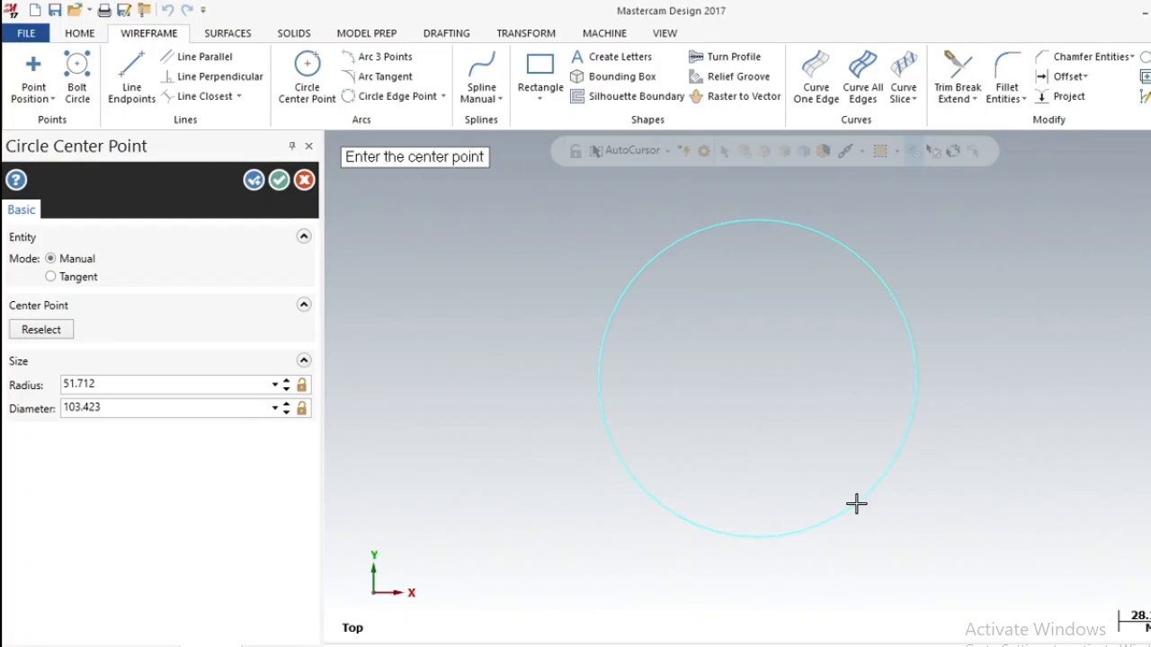
click(279, 180)
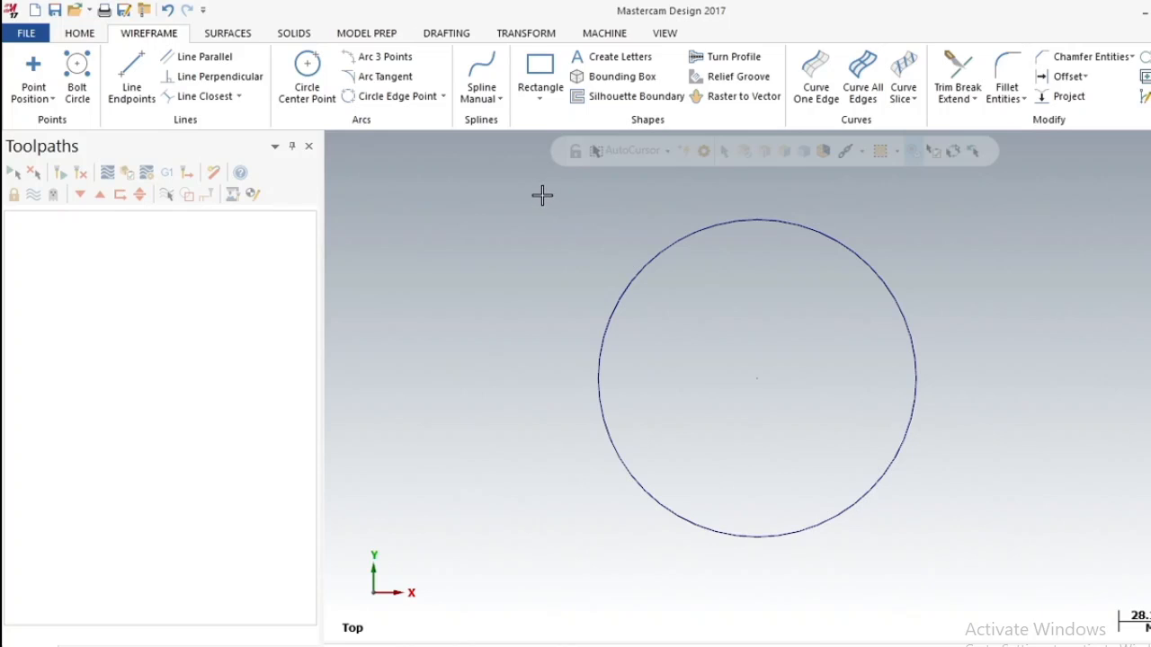
Select the circle by enclosing it in a selection window, and clear the selection
drag(542, 195, 1029, 581)
click(899, 315)
drag(535, 209, 737, 397)
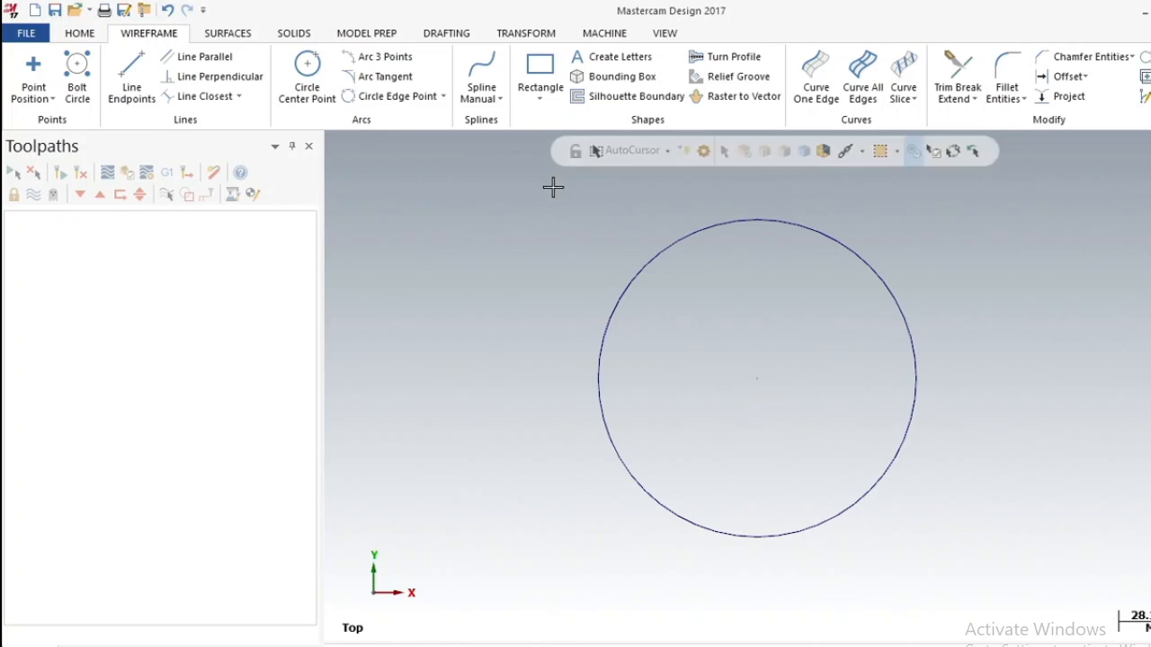
drag(553, 200, 1037, 564)
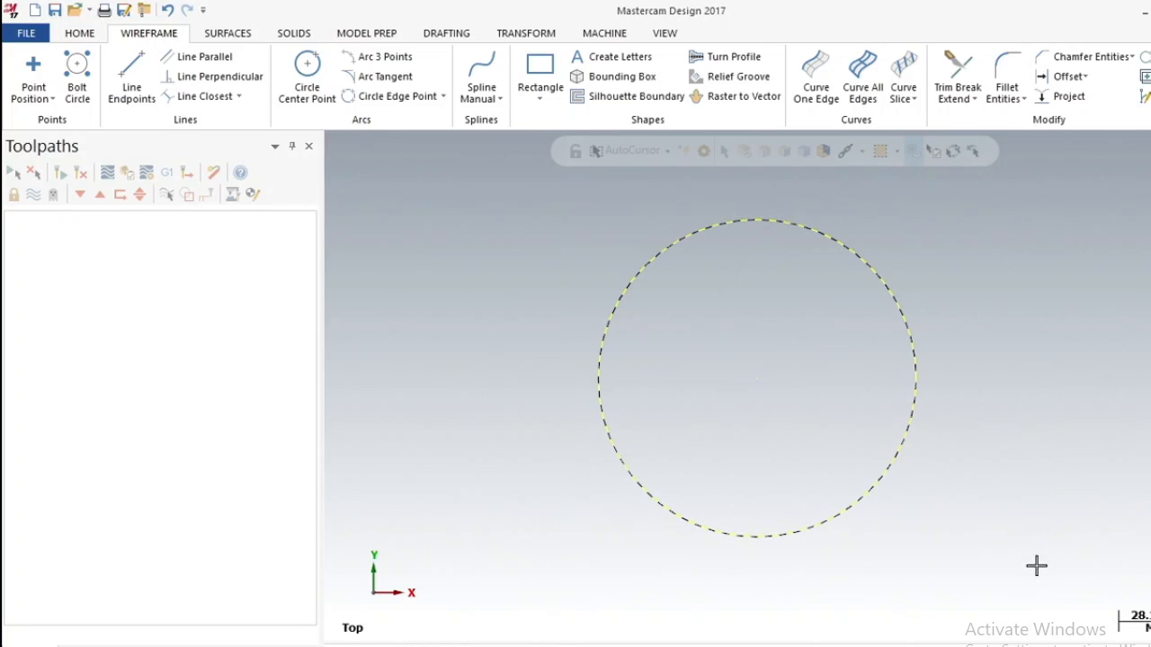
drag(543, 186, 1002, 571)
Examine the circle by zooming in and out and rotating the view, and bring up the shortcut options
scroll(760, 381, up, 3)
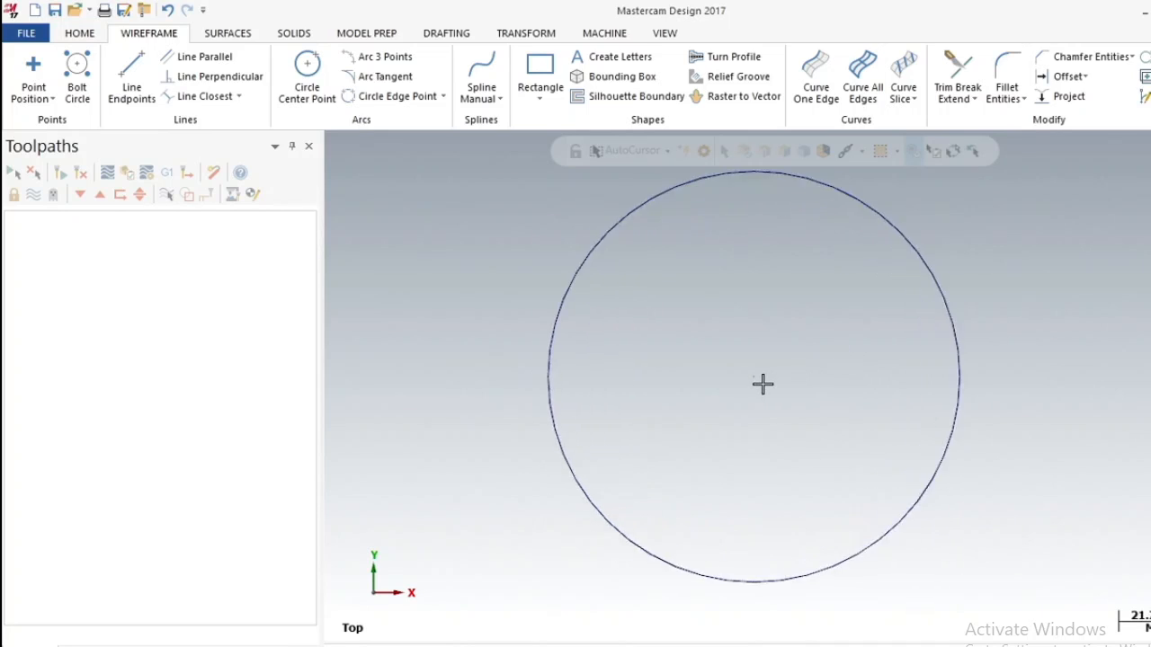
scroll(758, 375, down, 4)
scroll(758, 372, up, 2)
scroll(758, 372, down, 2)
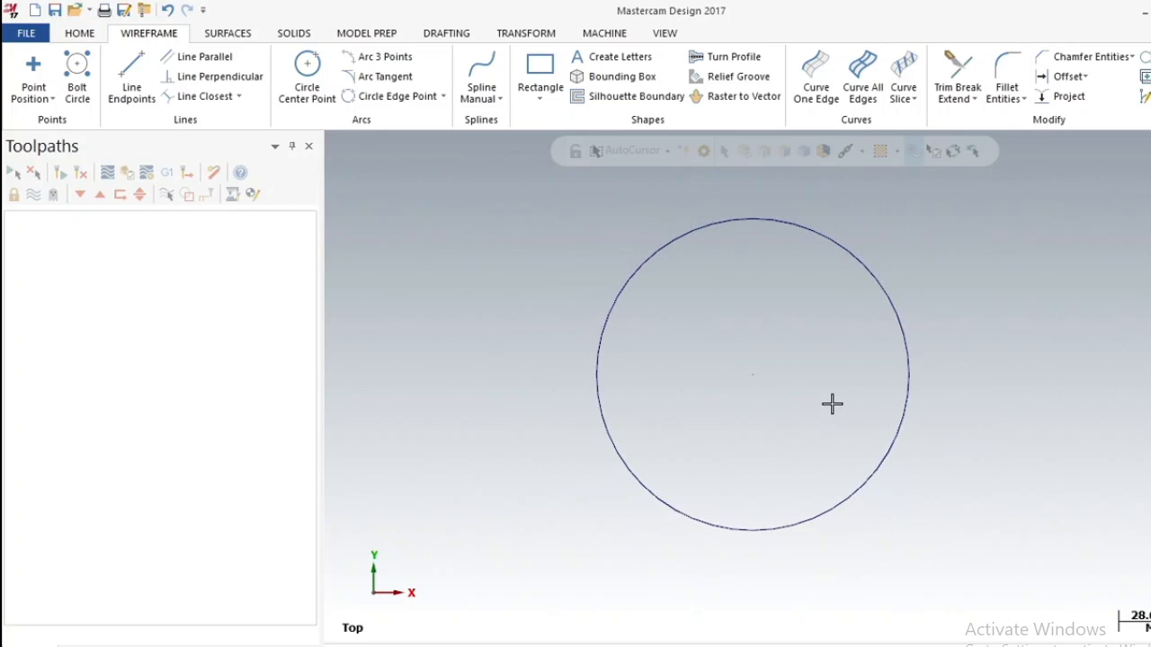
middle_drag(832, 404, 780, 293)
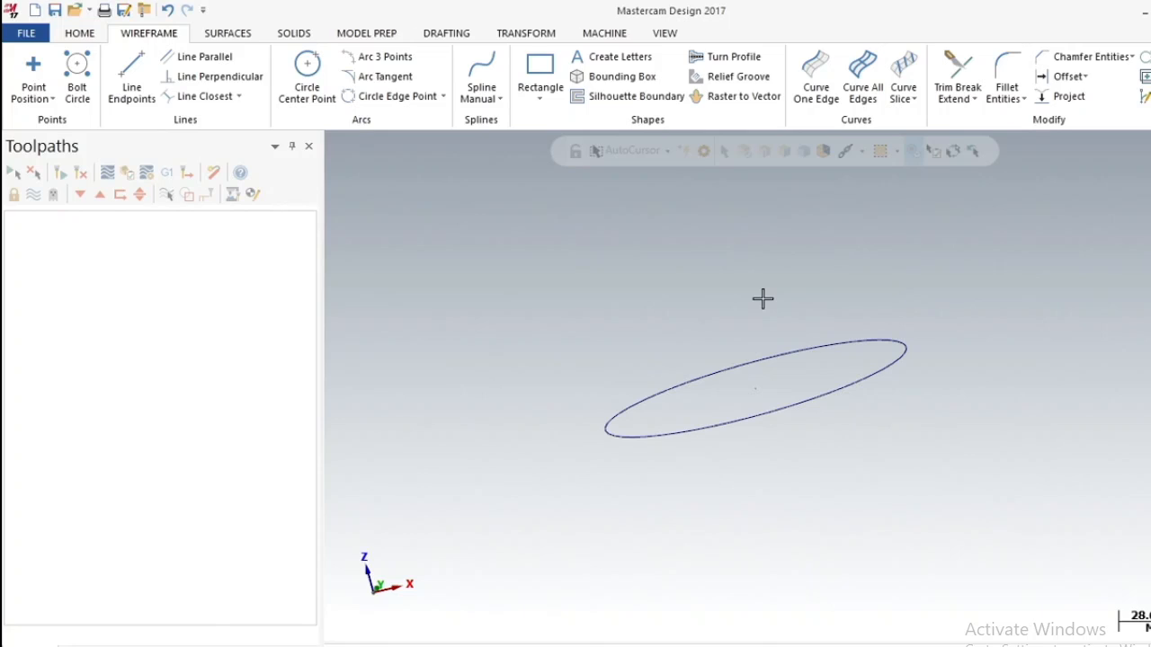
right_click(762, 298)
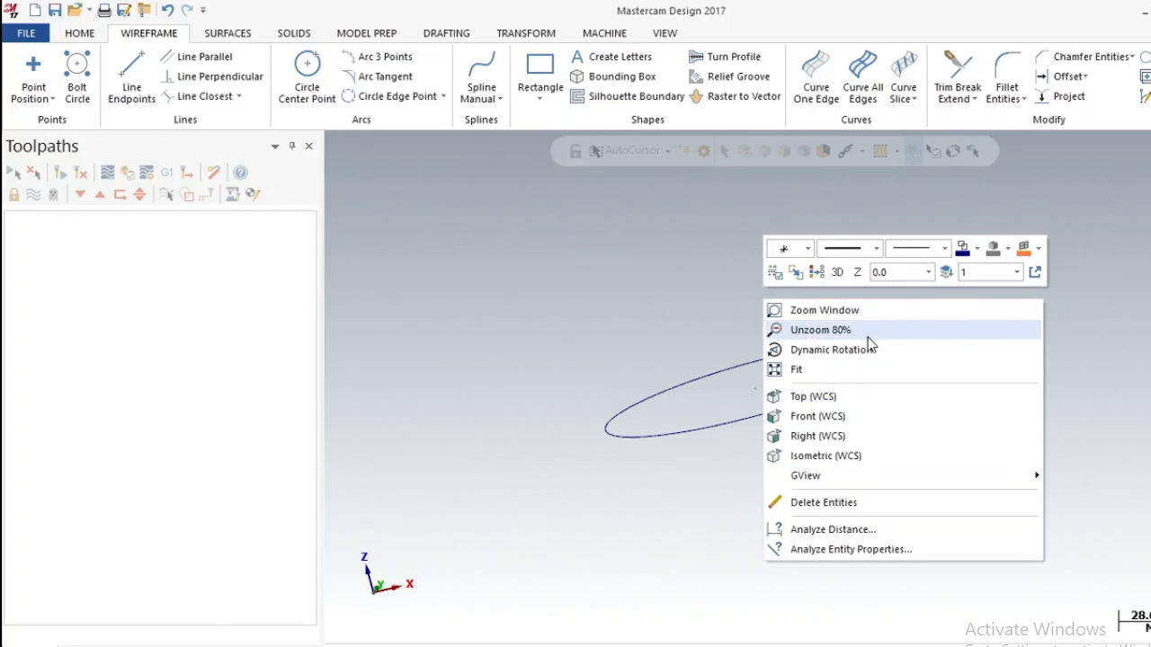
mouse_move(888, 482)
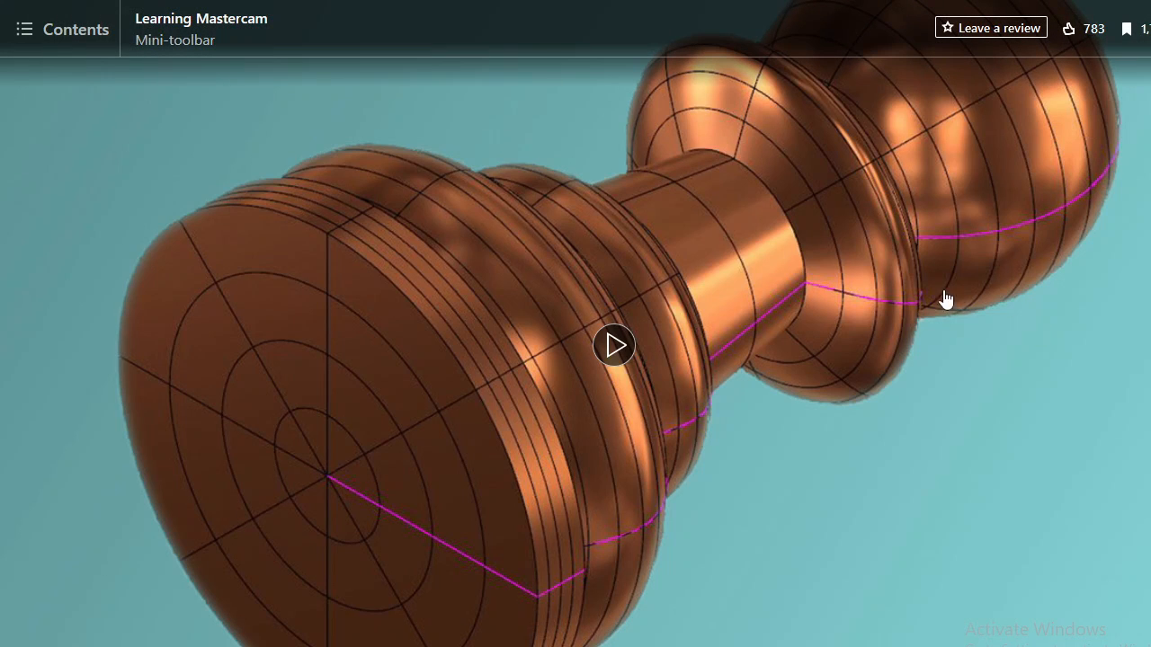
click(614, 345)
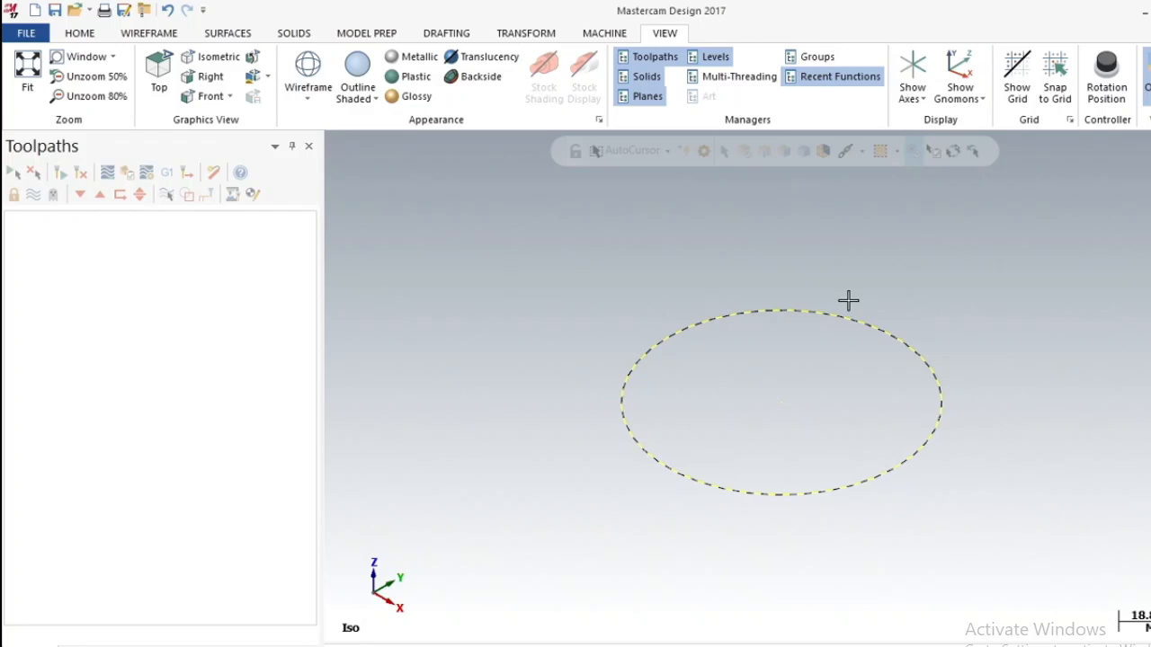
Set the circle's line style to dash-dot and its line width to the second-thickest option
right_click(850, 302)
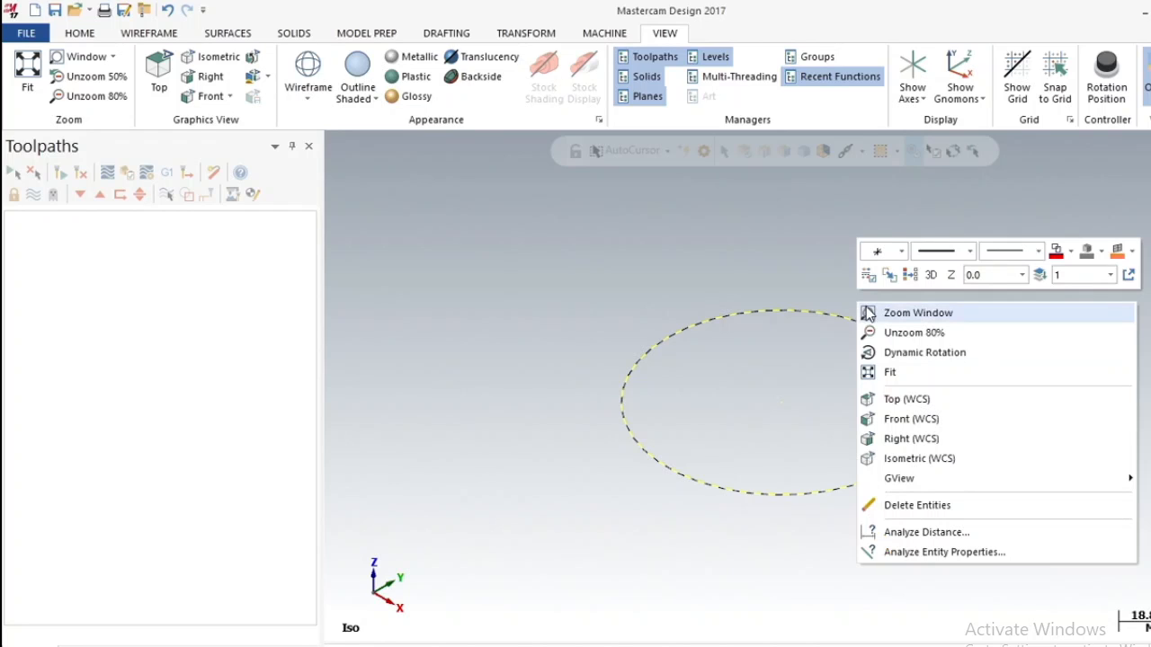
click(971, 253)
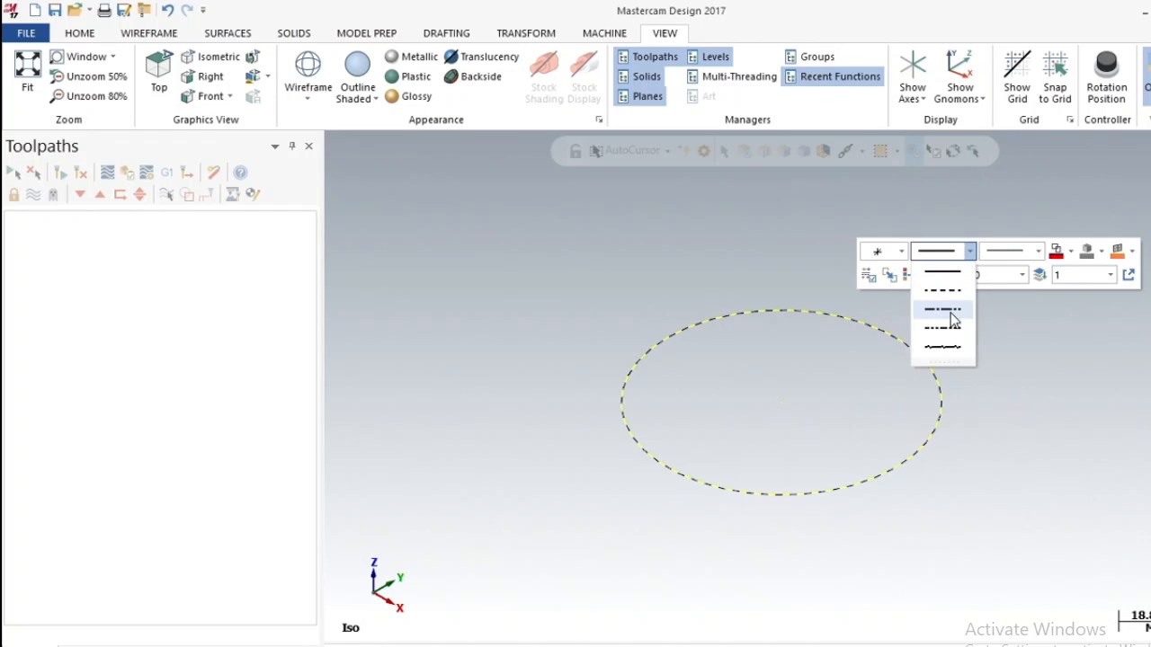
click(951, 312)
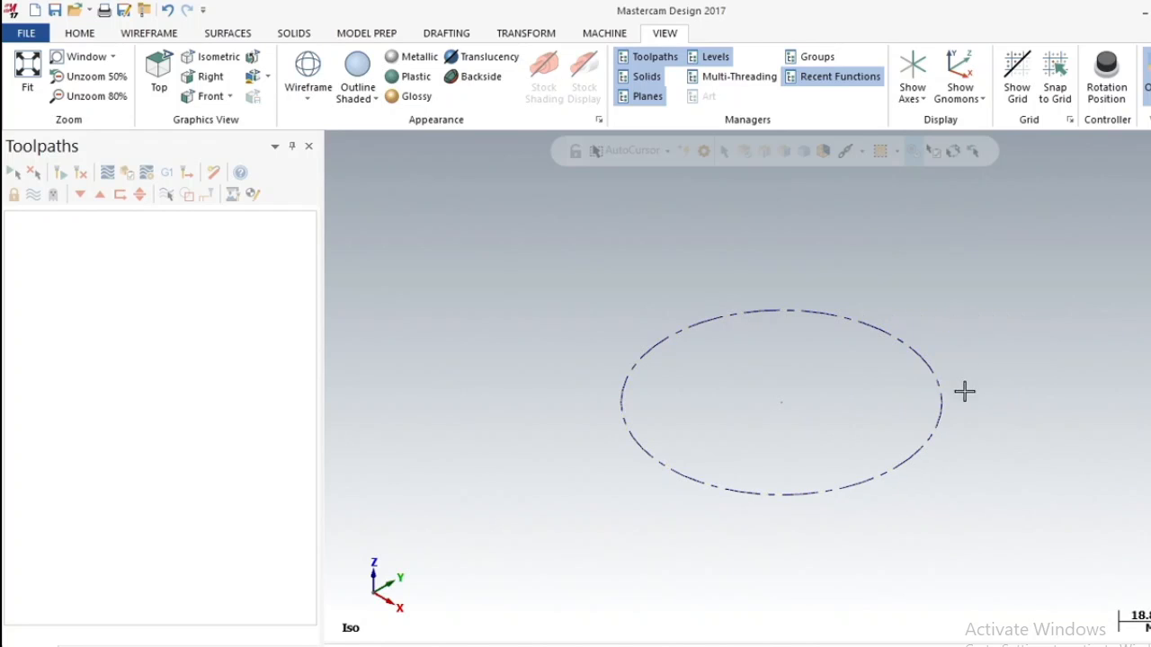
right_click(886, 330)
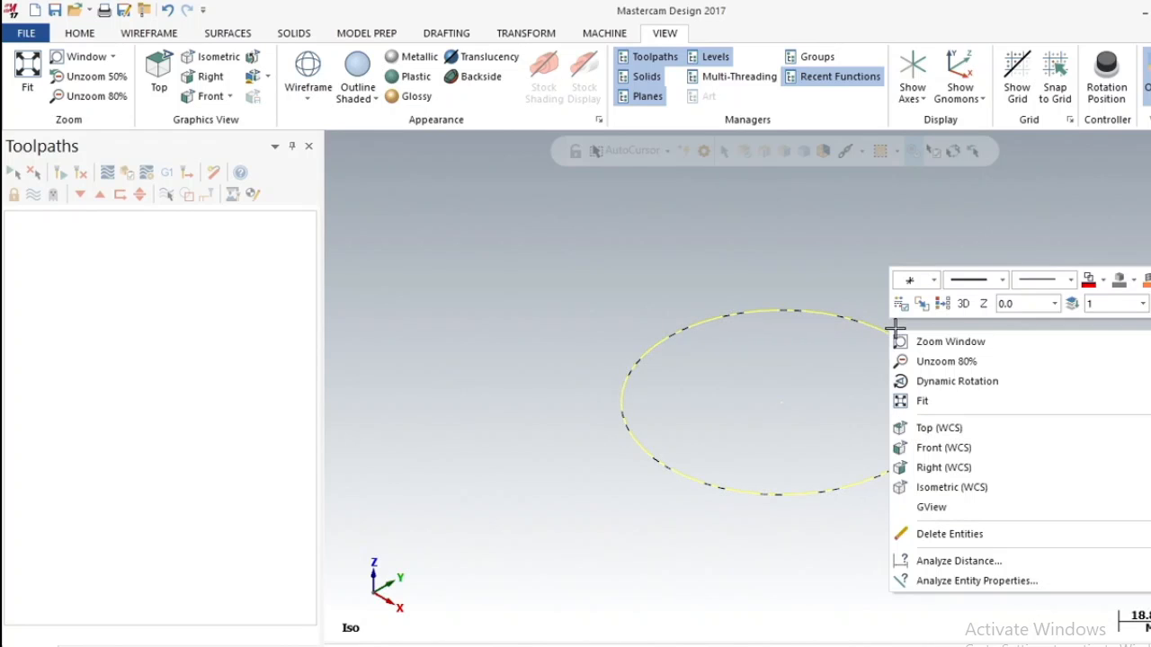
click(1043, 280)
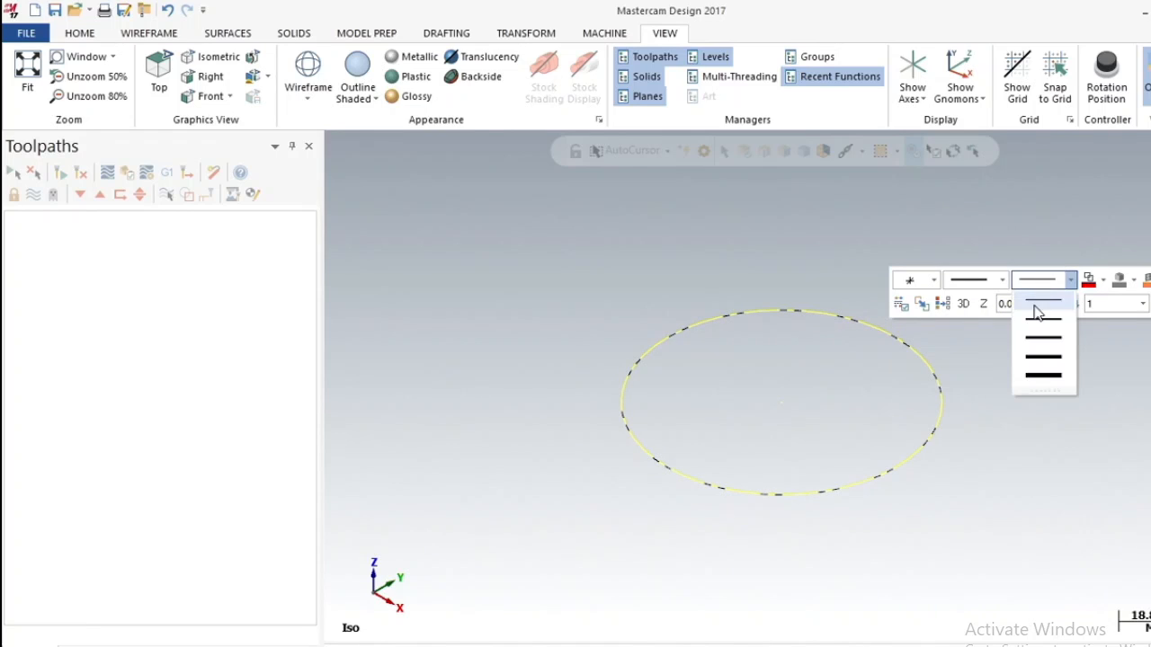
click(1036, 357)
Change the selected circle's wireframe color to red
click(875, 328)
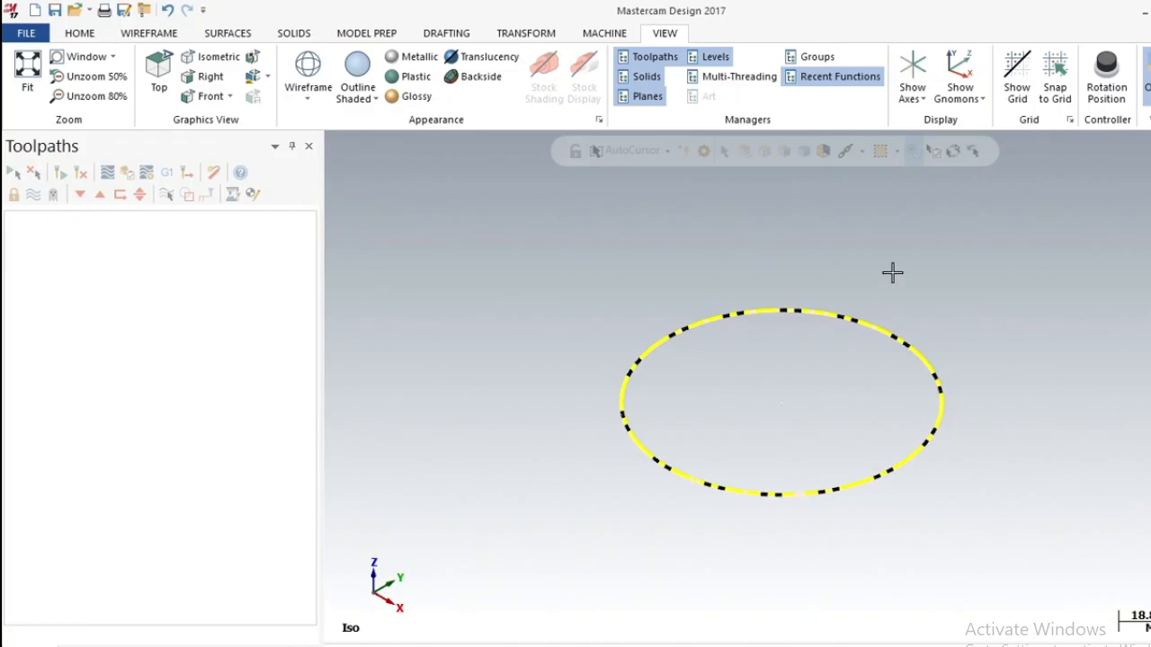
right_click(891, 271)
click(1093, 223)
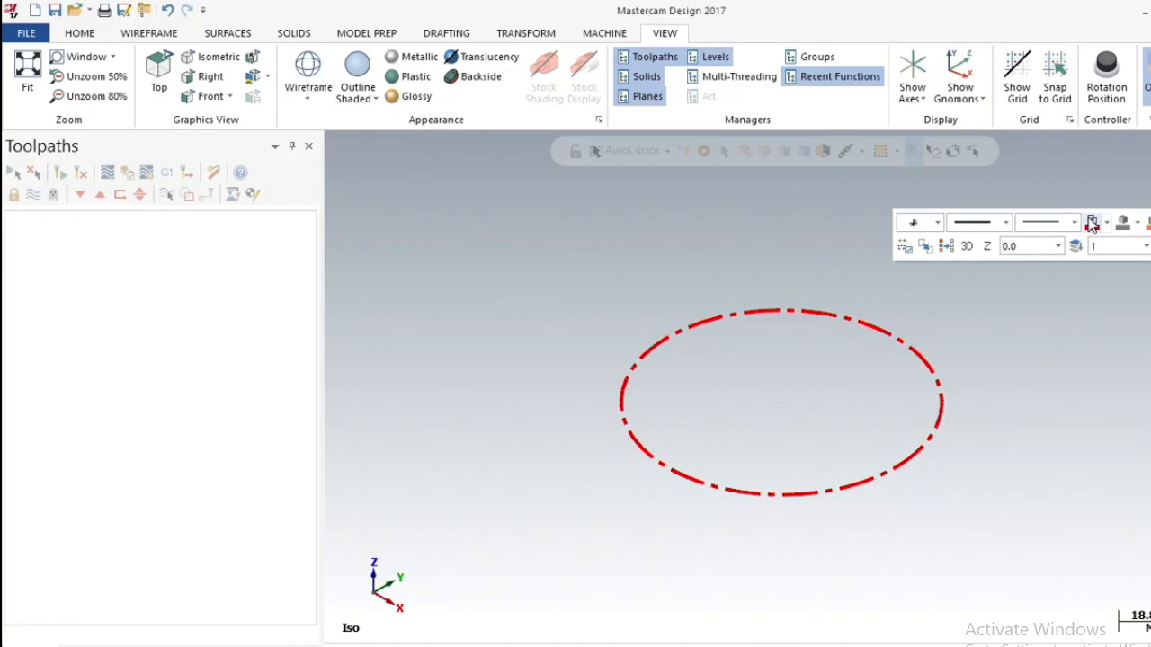
click(1106, 223)
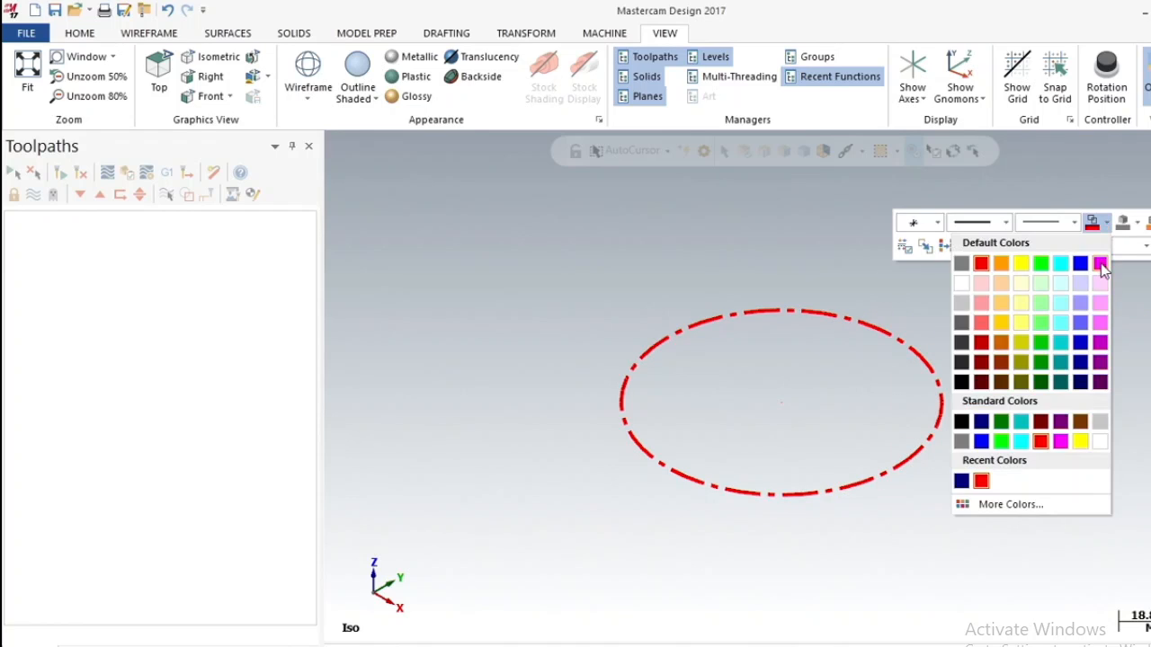
click(899, 295)
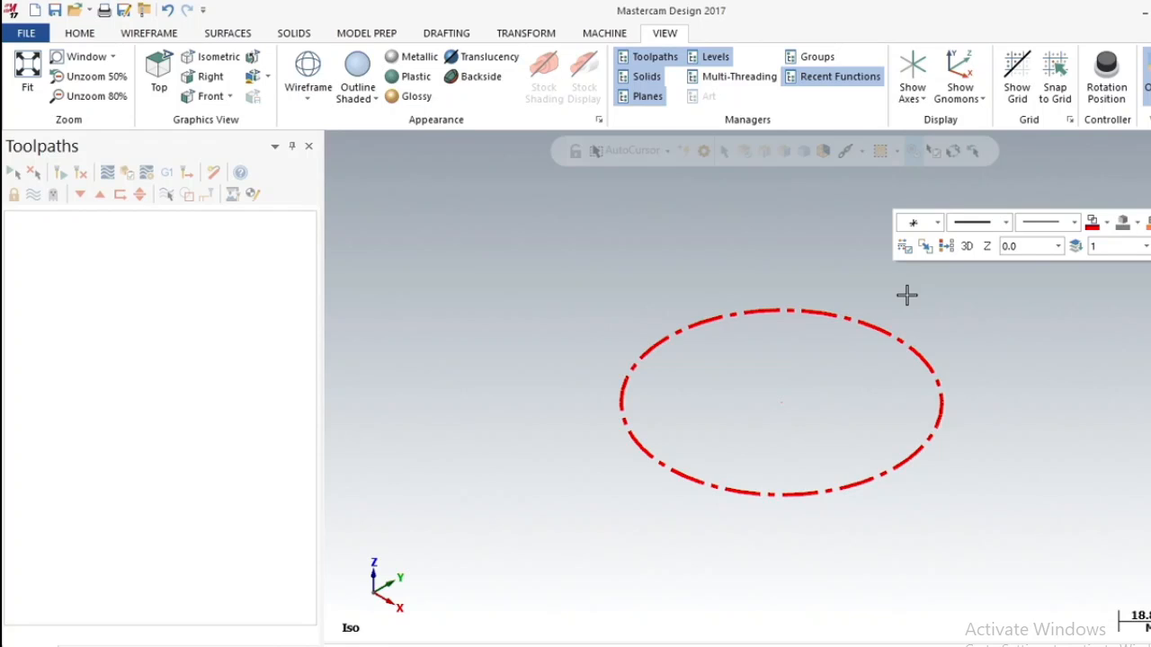
Fit the circle to the graphics area and zoom out slightly
right_click(953, 284)
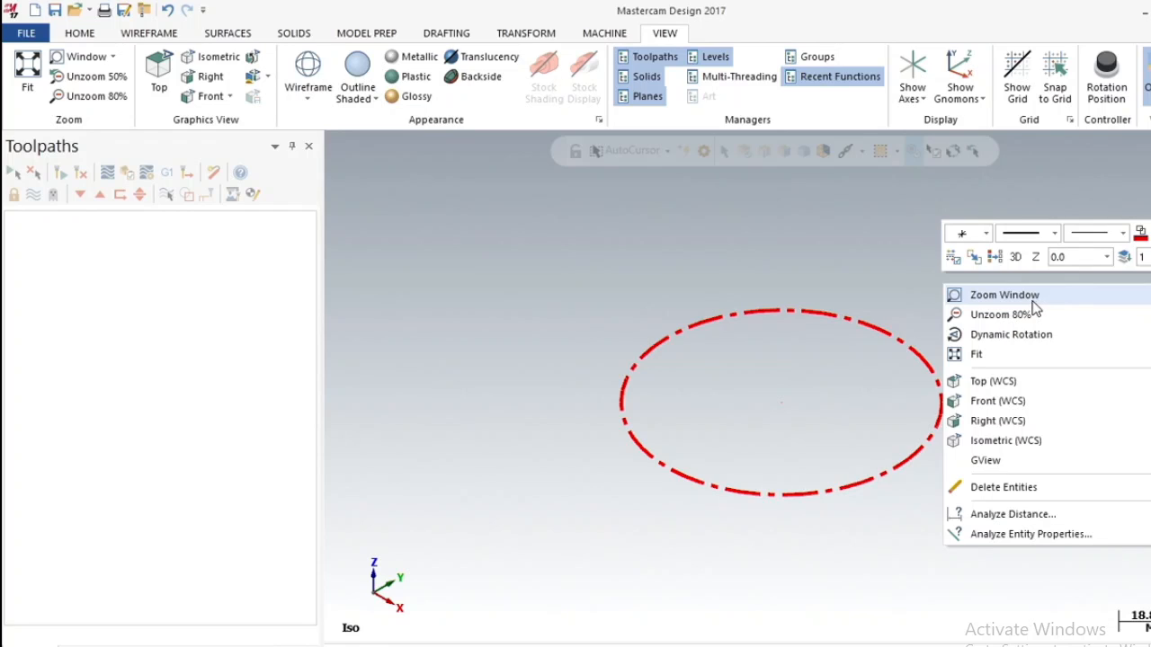
click(1005, 357)
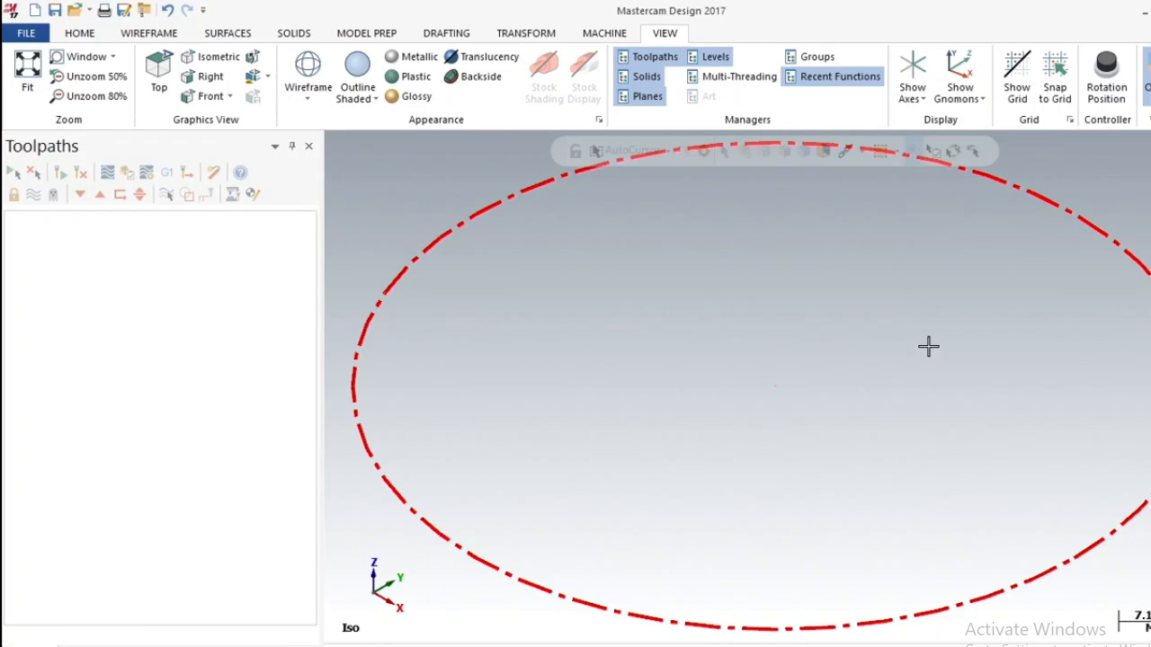
scroll(928, 347, down, 3)
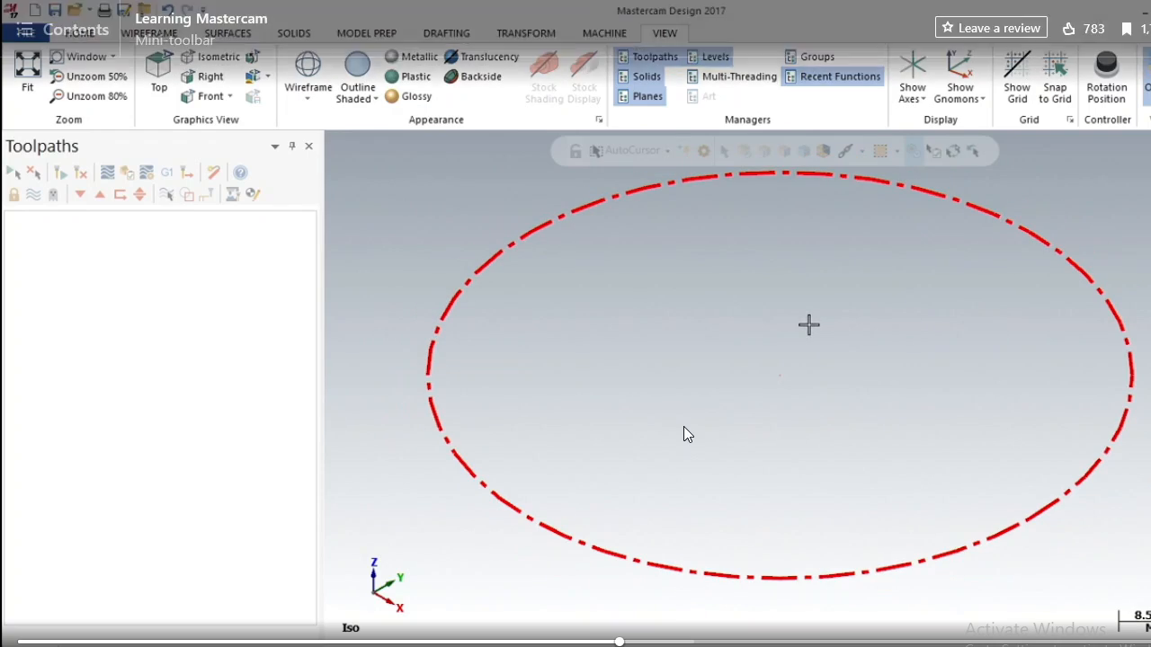
View the circle from Top (WCS) and return to Isometric (WCS)
right_click(818, 324)
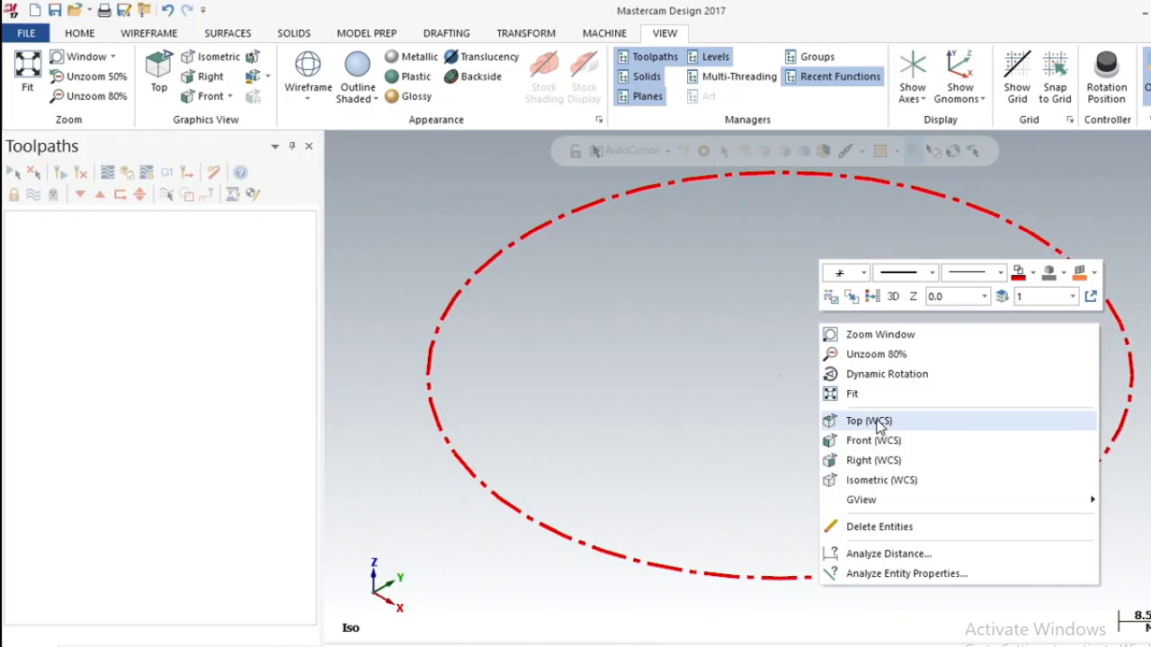
click(868, 420)
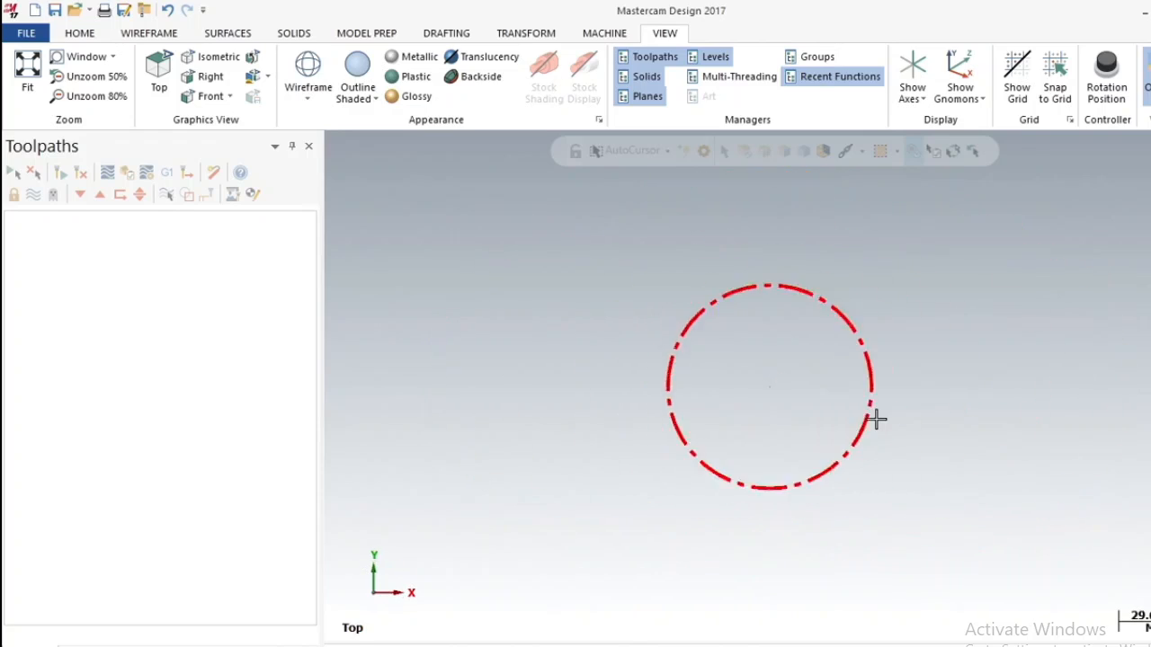
right_click(791, 372)
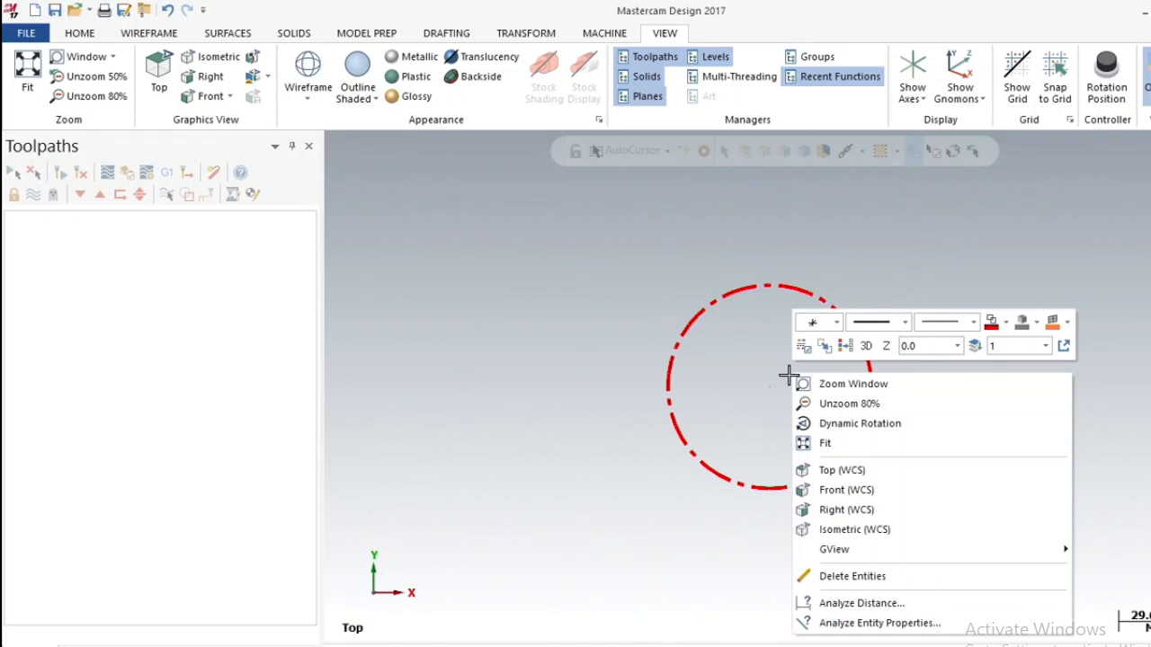
click(844, 532)
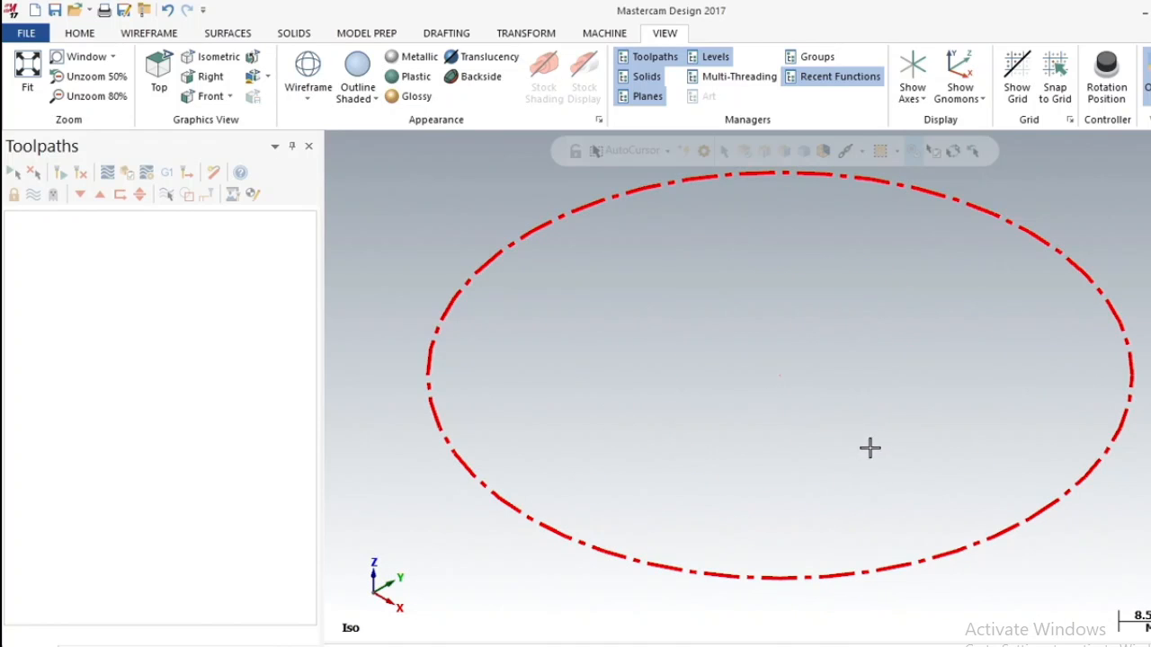
Select the red circle and delete it
right_click(836, 364)
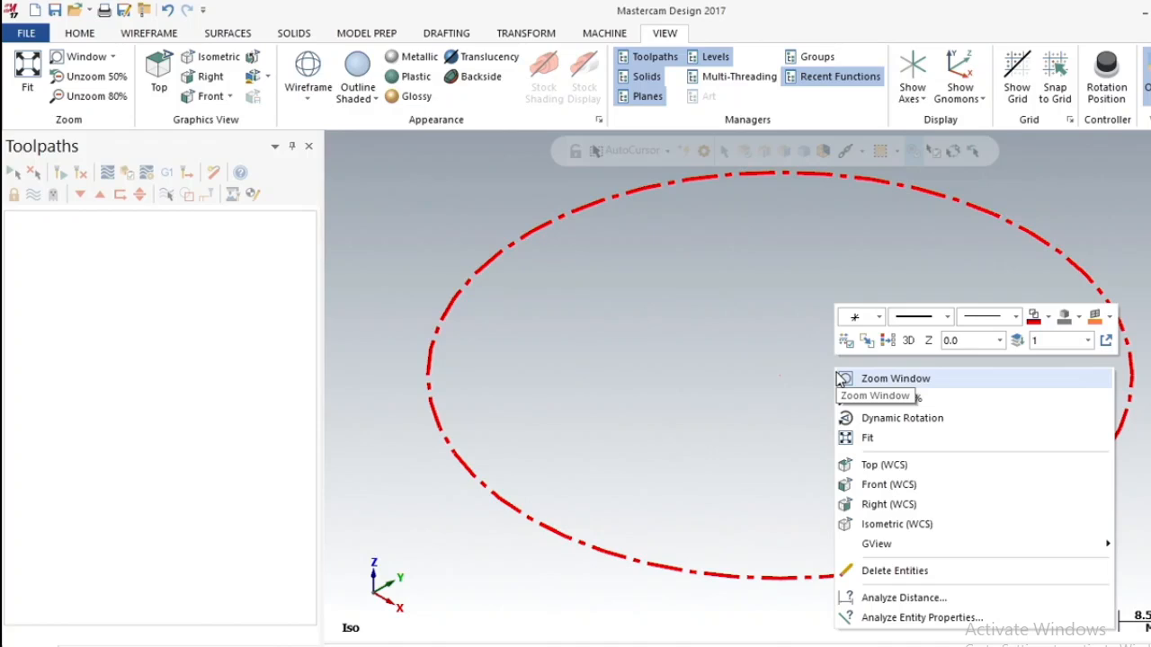
click(884, 572)
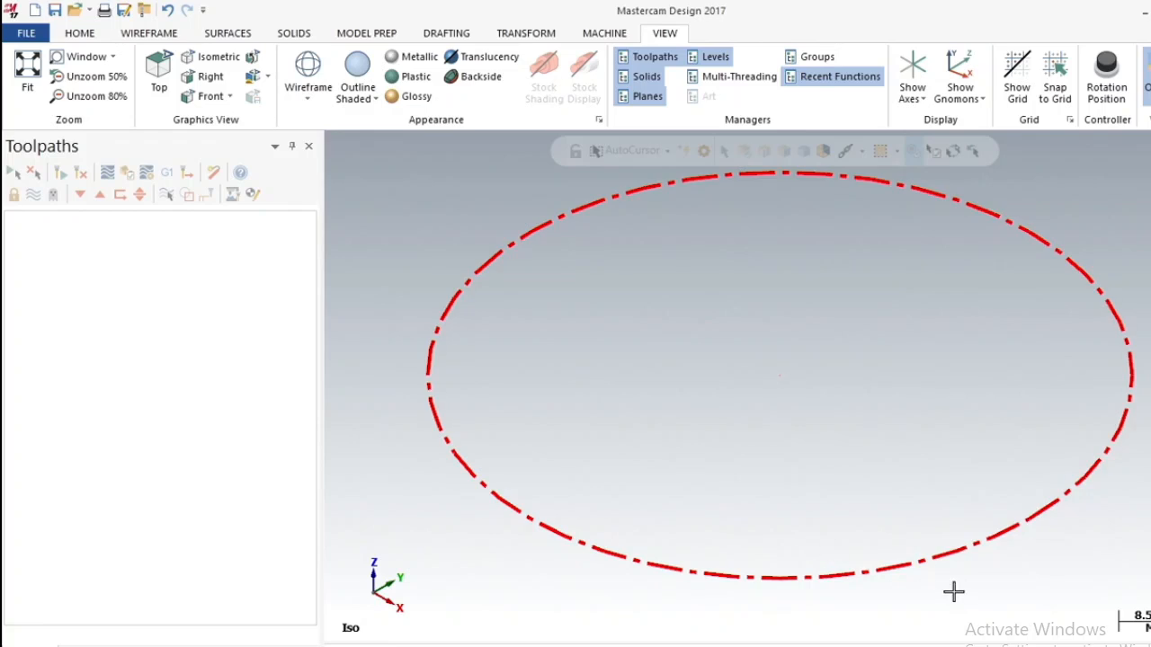
click(945, 557)
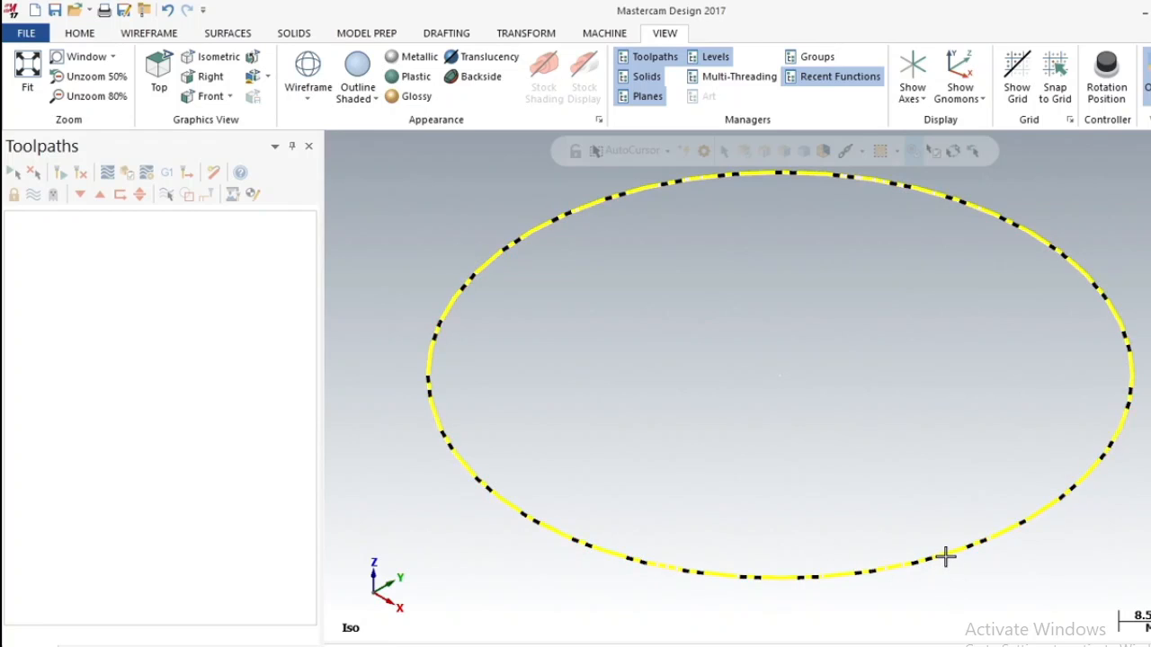
click(944, 554)
click(944, 553)
right_click(945, 554)
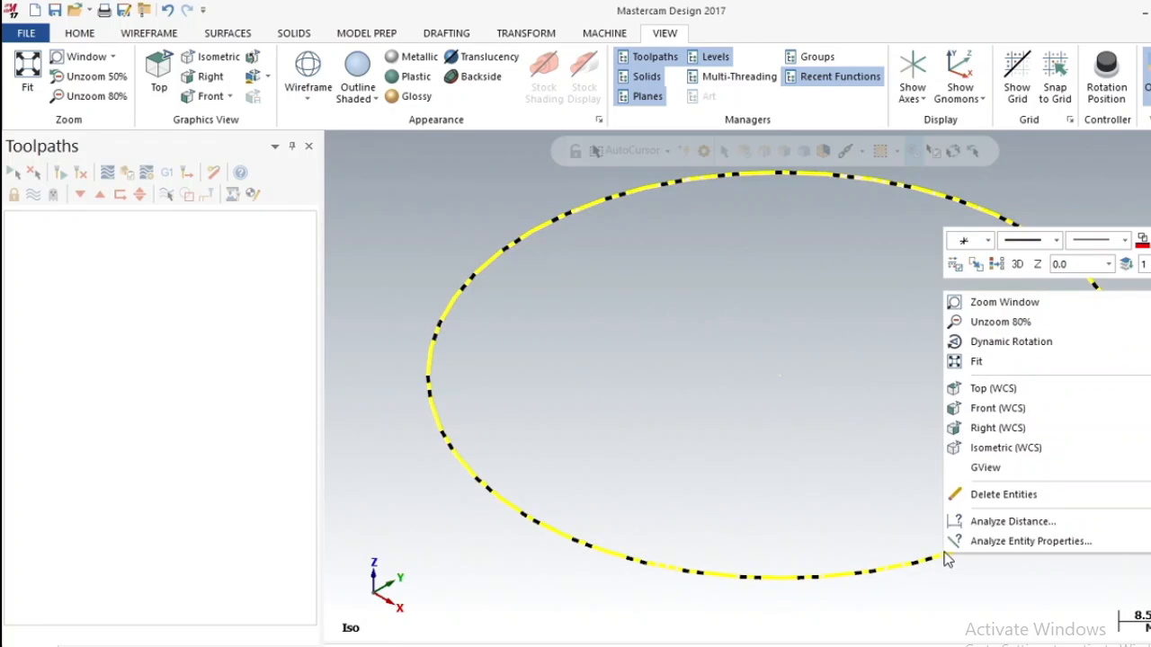
click(1003, 495)
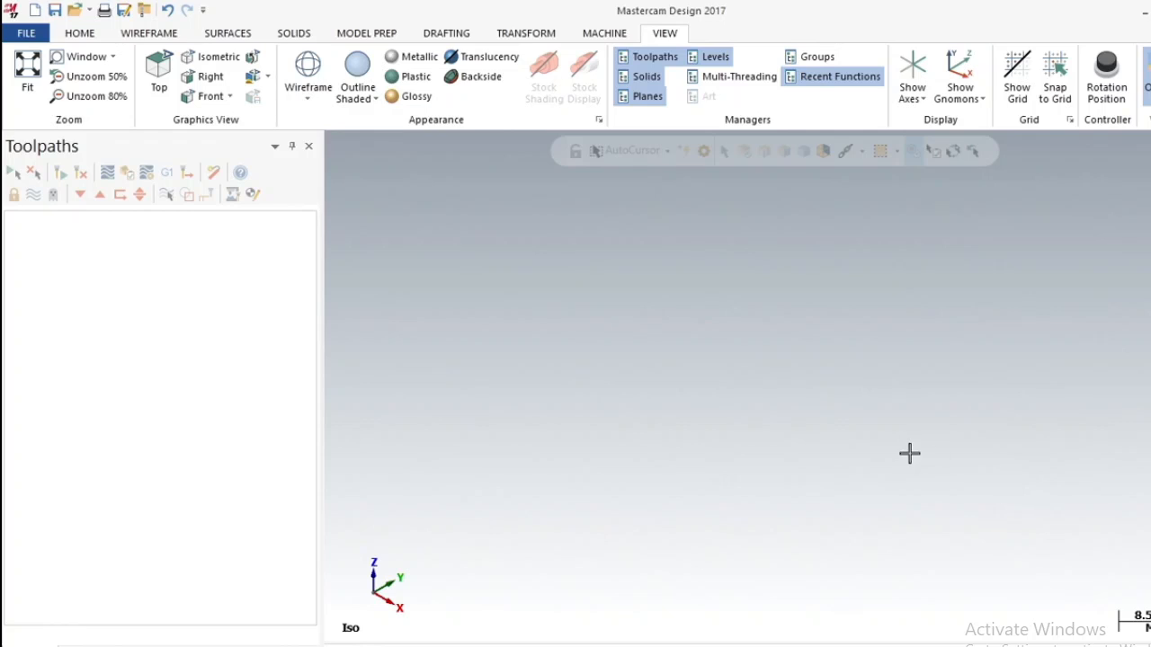
Undo the deletion of the red circle
click(168, 10)
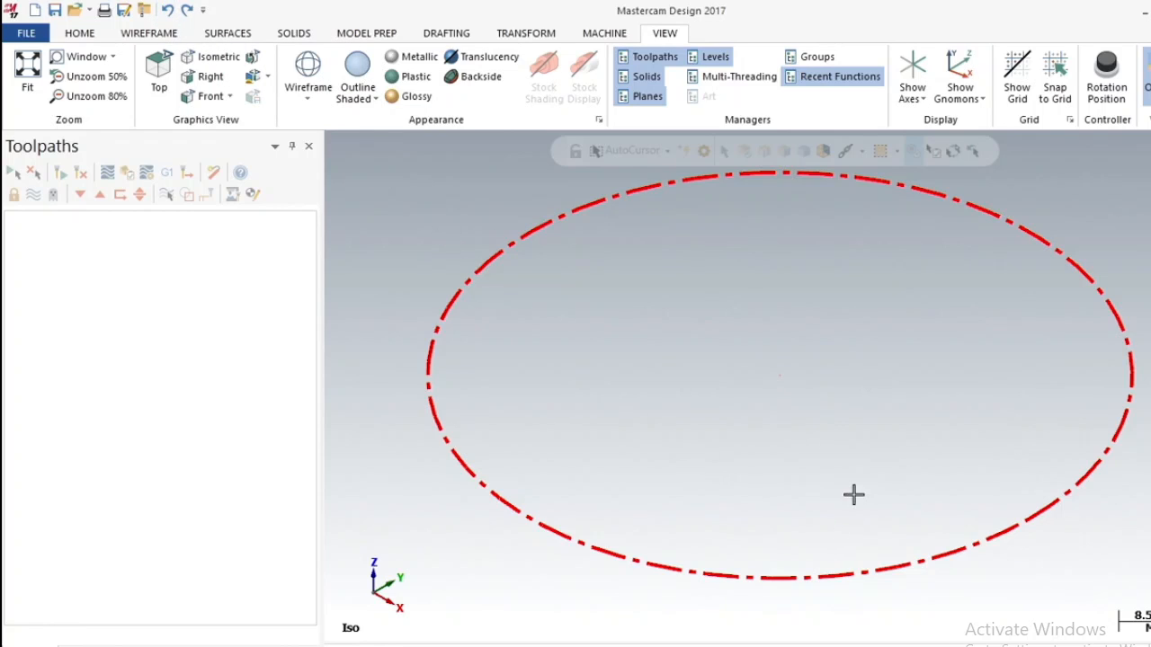
right_click(852, 459)
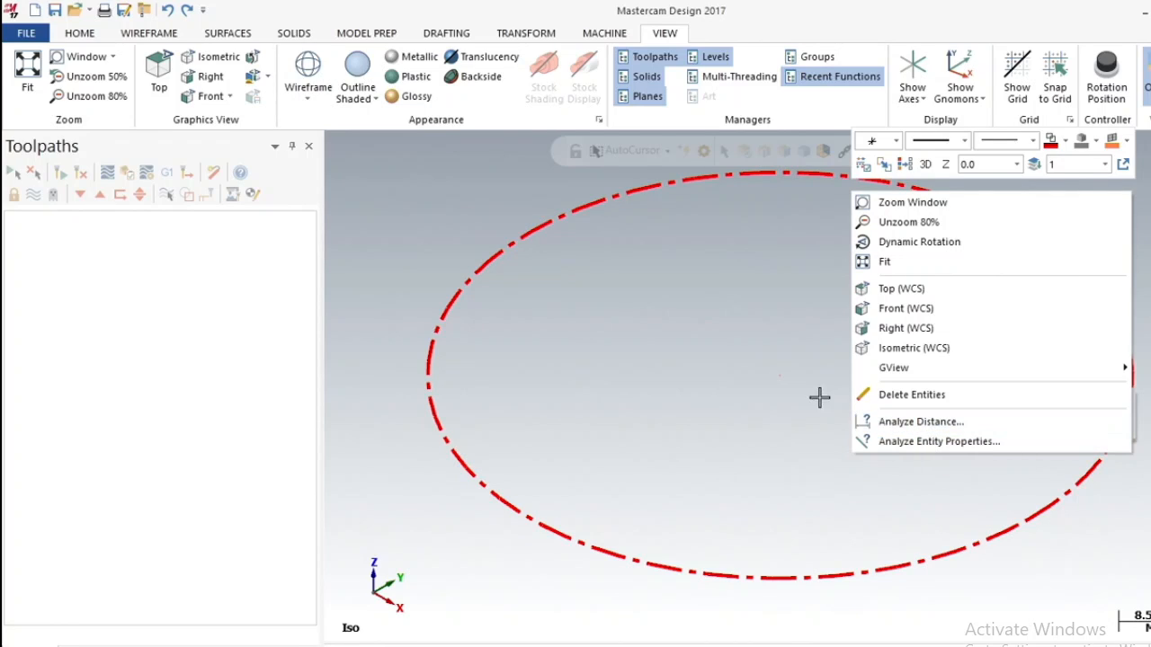
In the Top (WCS) view, measure the distance between the circle's upper and lower quadrant points with Analyze Distance
click(901, 289)
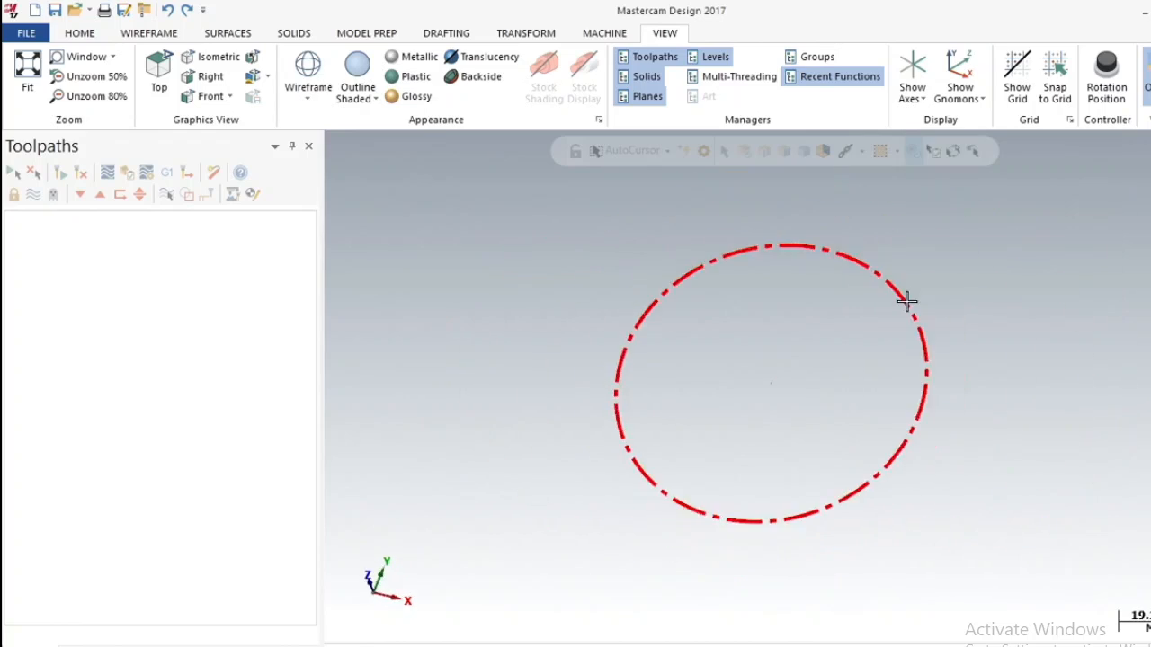
right_click(758, 368)
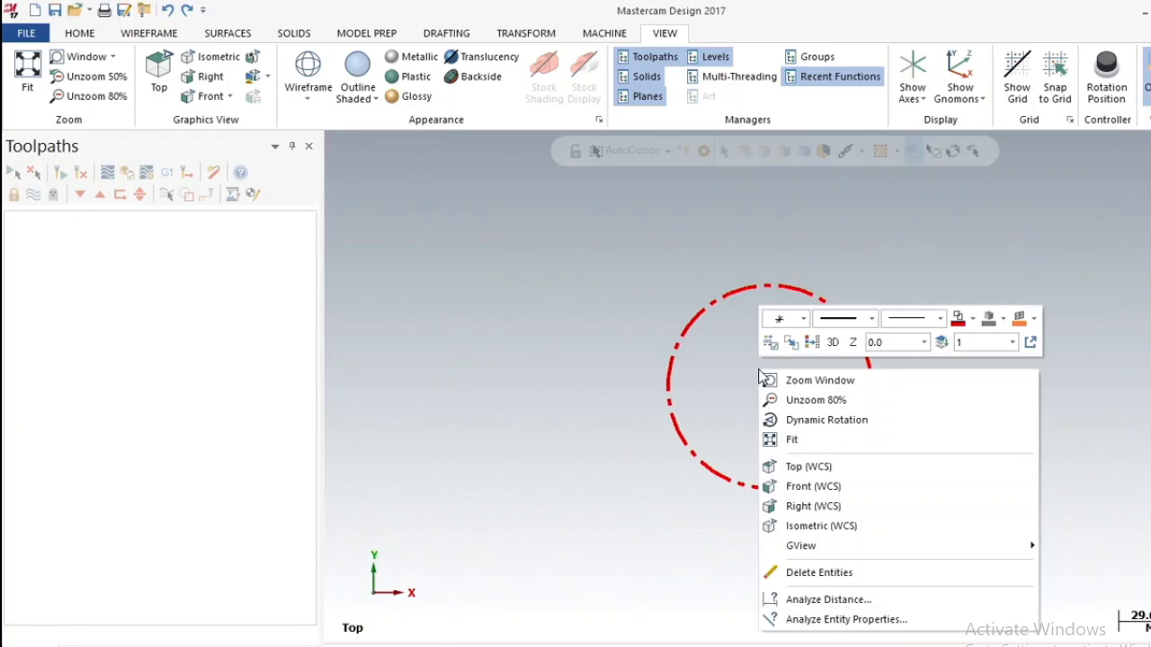
click(834, 598)
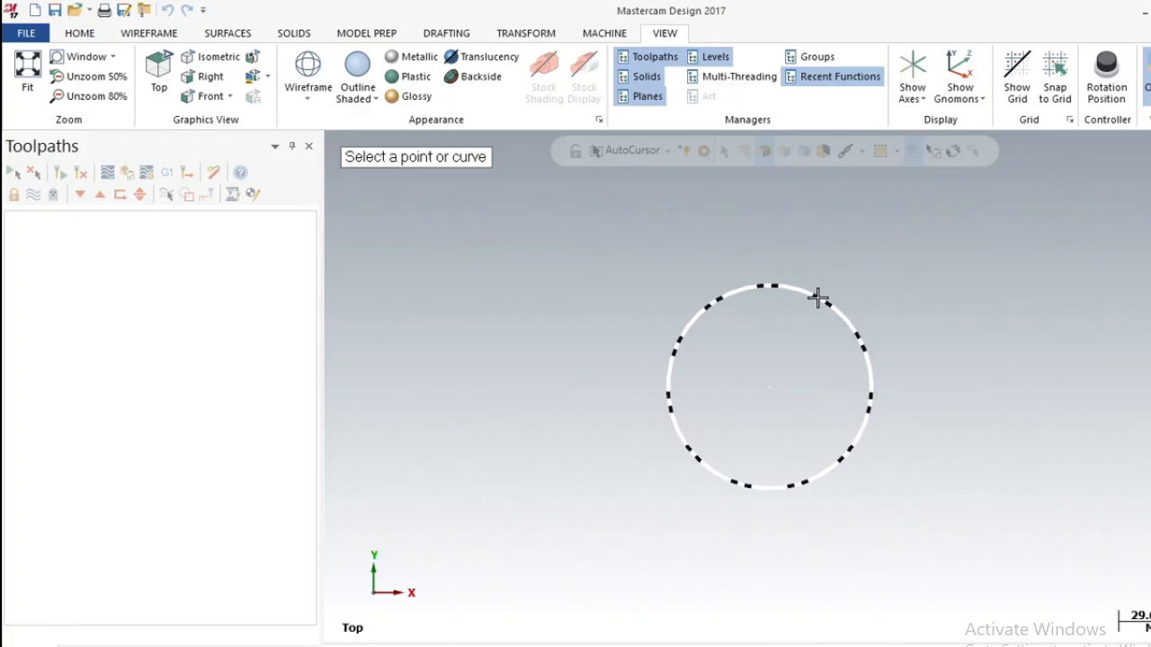
click(775, 286)
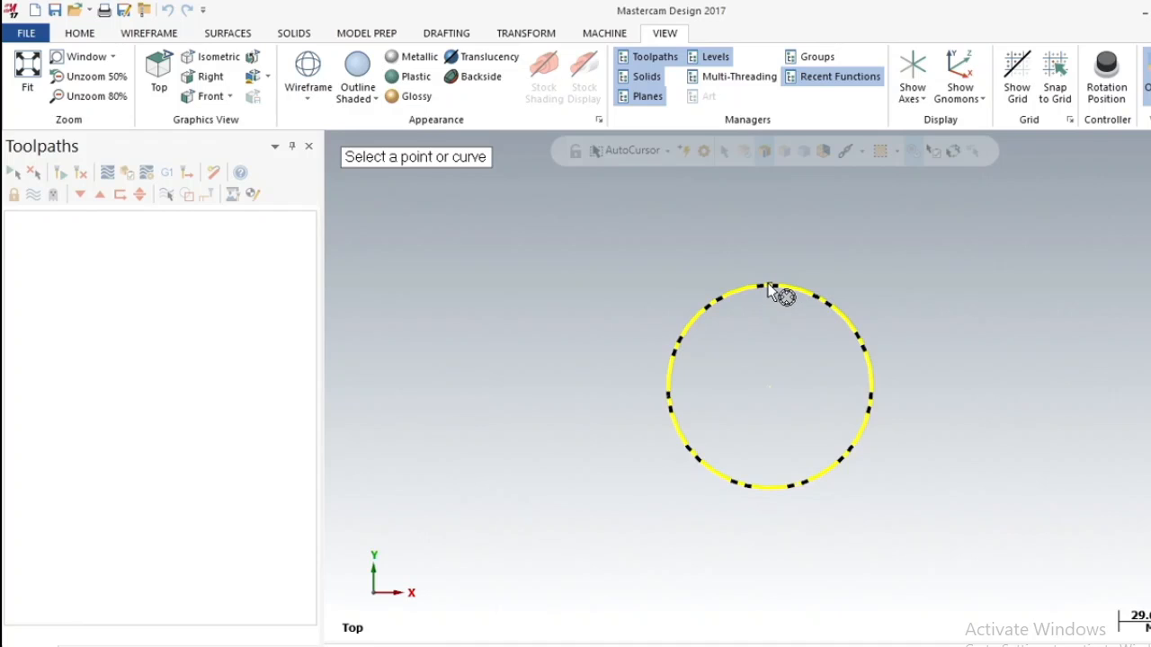
click(769, 286)
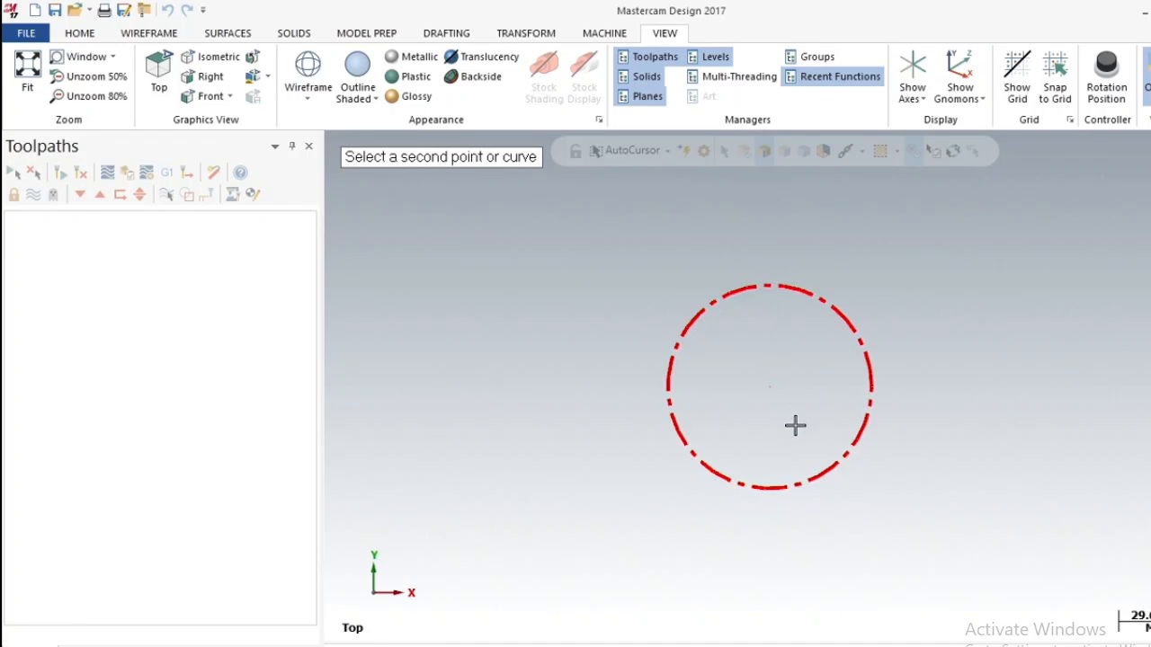
click(769, 490)
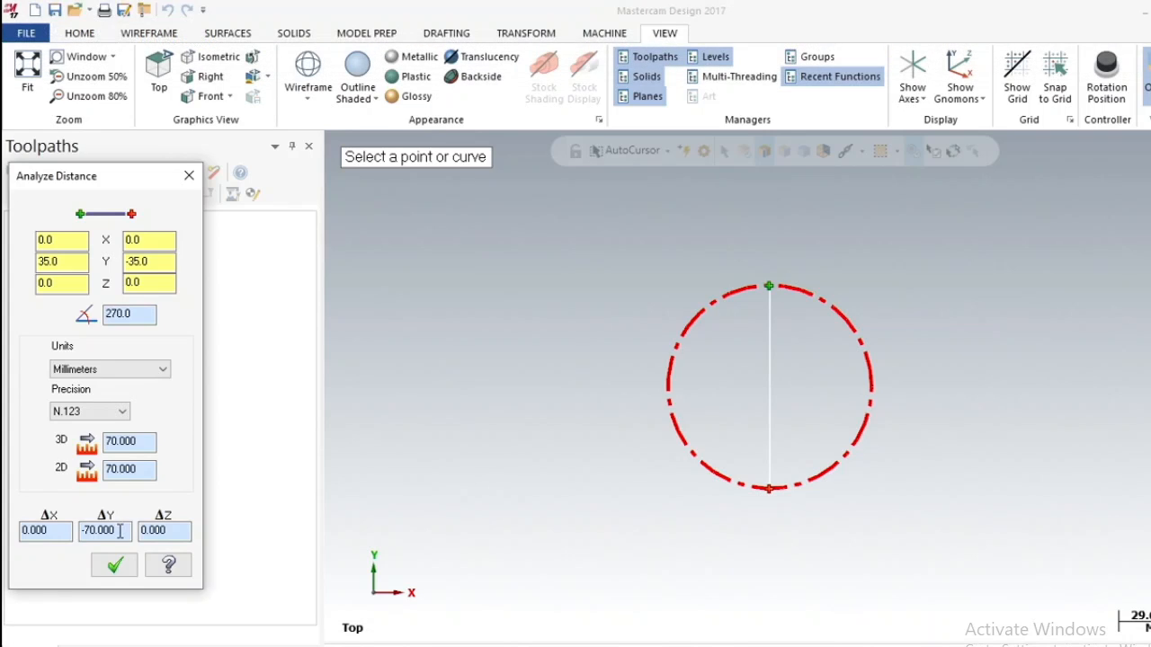
click(116, 565)
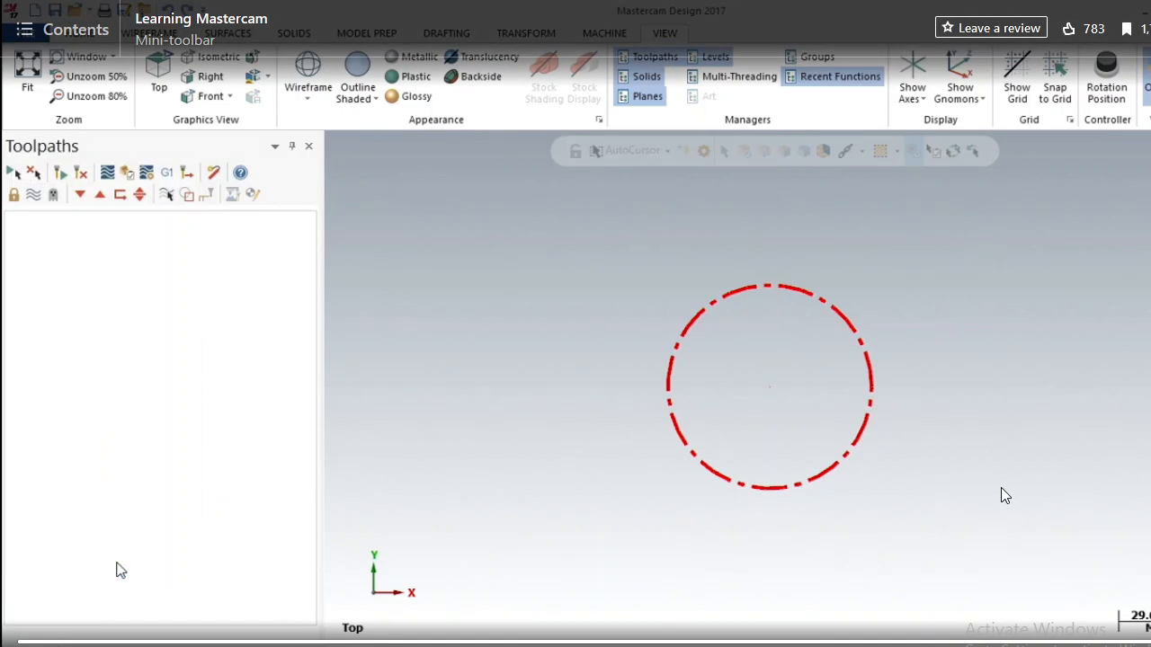
key(Escape)
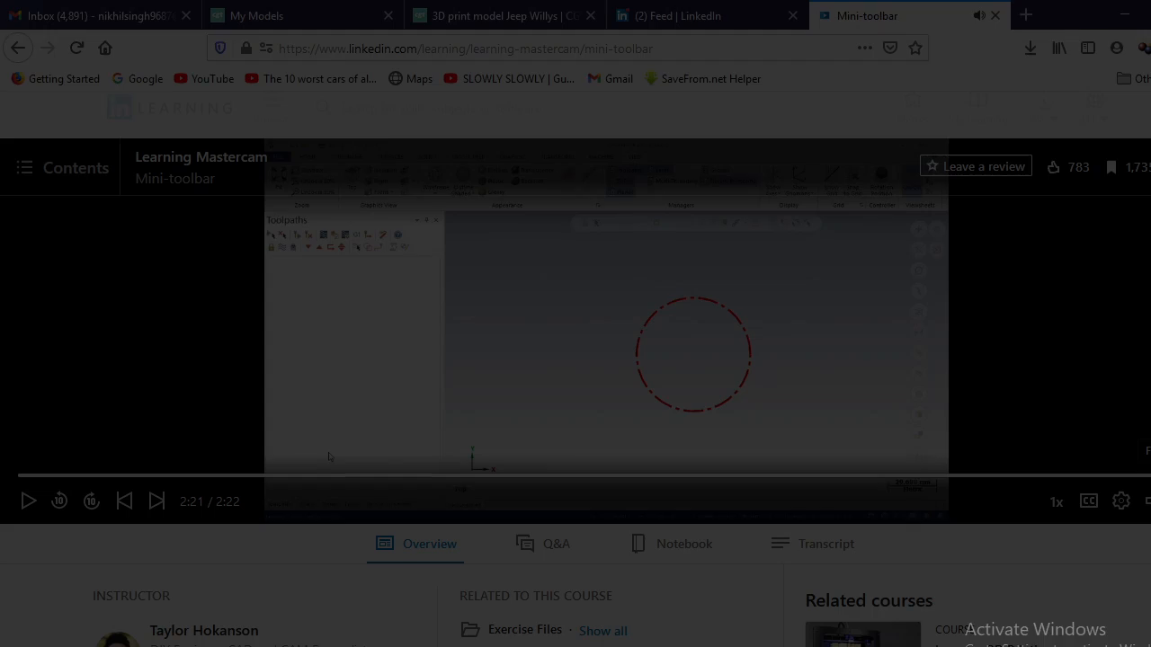